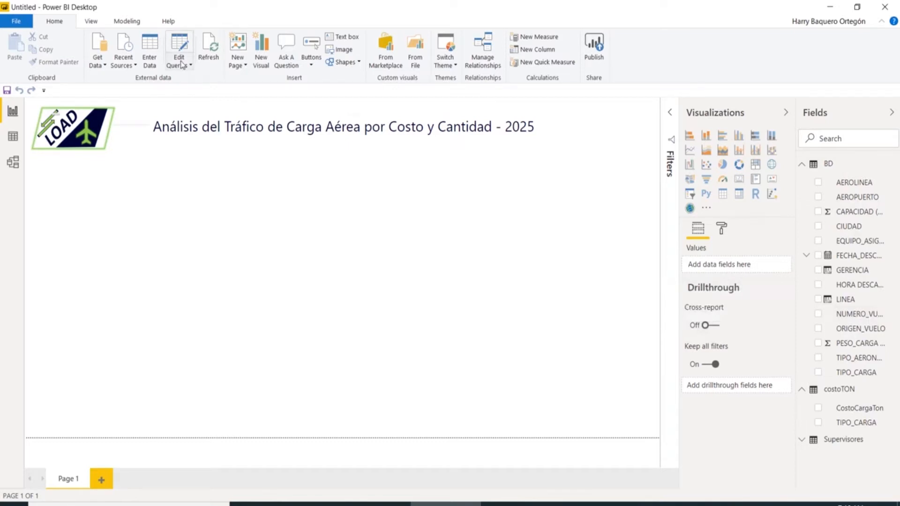
Open the Power Query Editor and display the BD query
{"action": "left_click", "coordinate": [182, 64]}
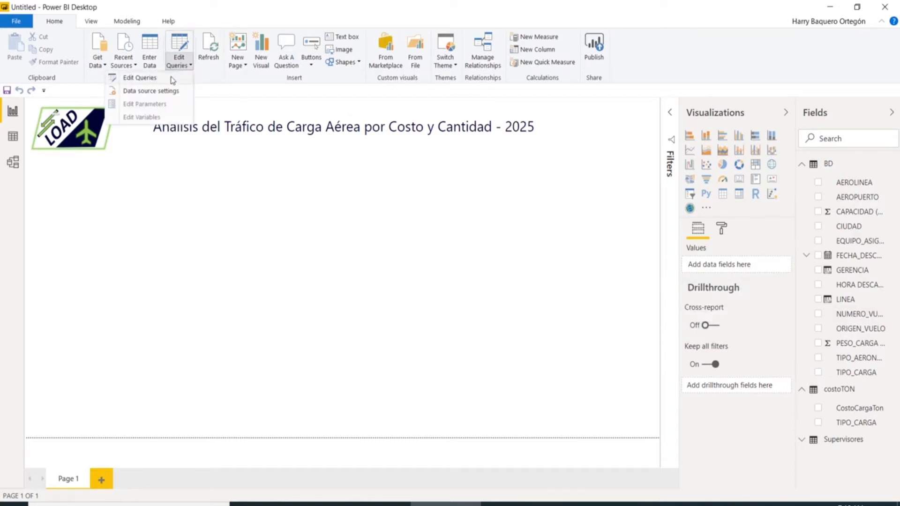
{"action": "left_click", "coordinate": [171, 78]}
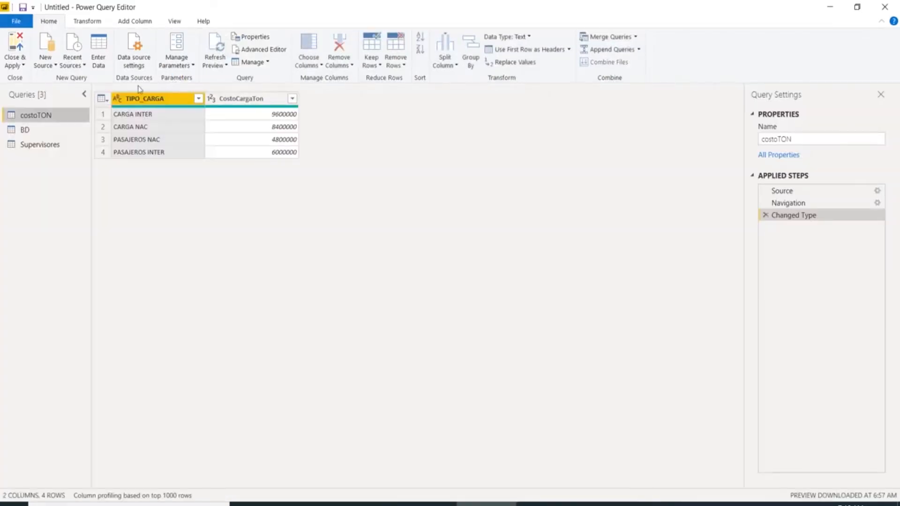
{"action": "left_click", "coordinate": [33, 133]}
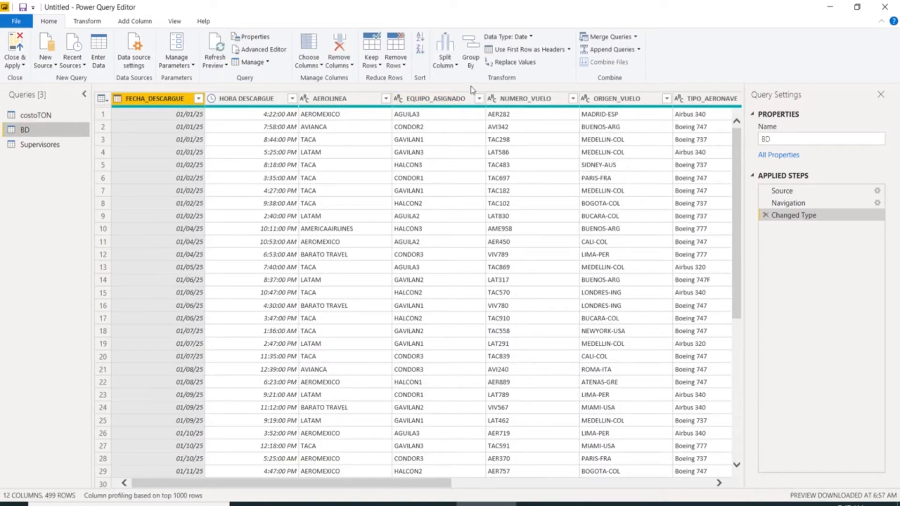
Merge the BD query with costoTON, matching on TIPO_CARGA in both tables with a Left Outer join
{"action": "left_click", "coordinate": [636, 37]}
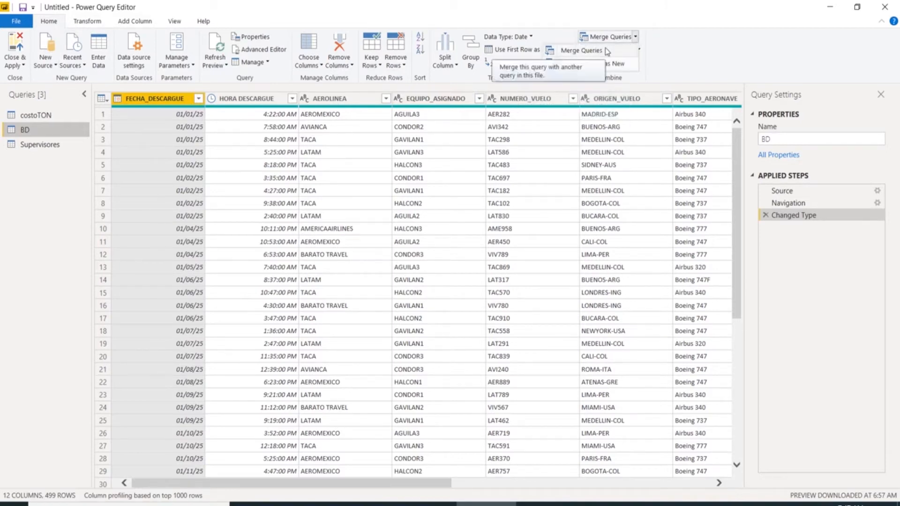
{"action": "left_click", "coordinate": [581, 50]}
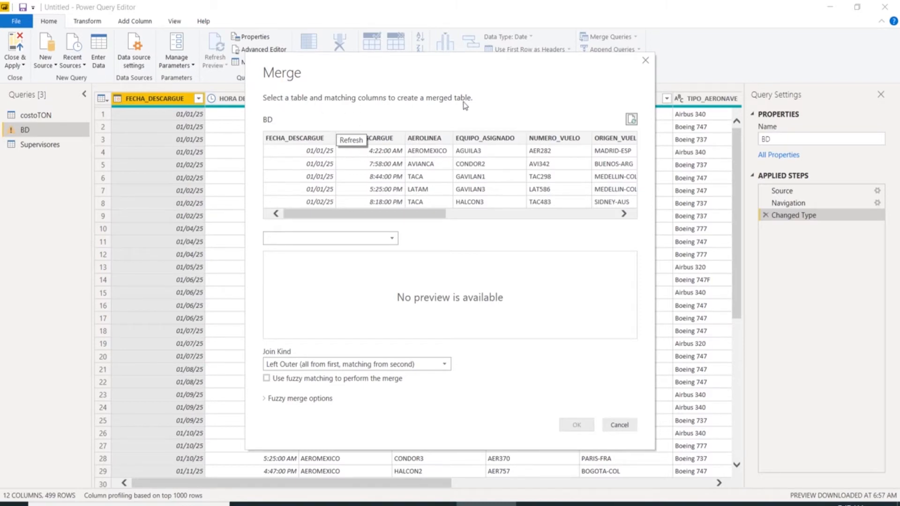
{"action": "left_click", "coordinate": [394, 239]}
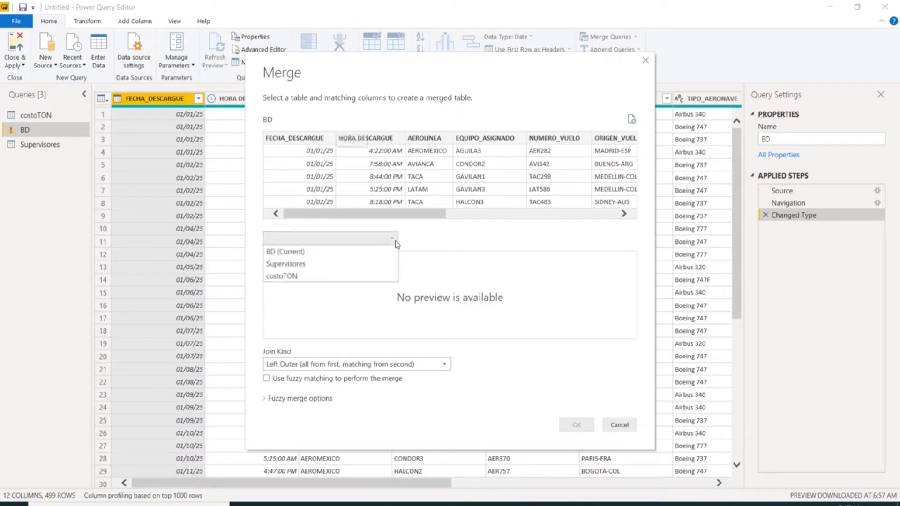
{"action": "left_click", "coordinate": [290, 277]}
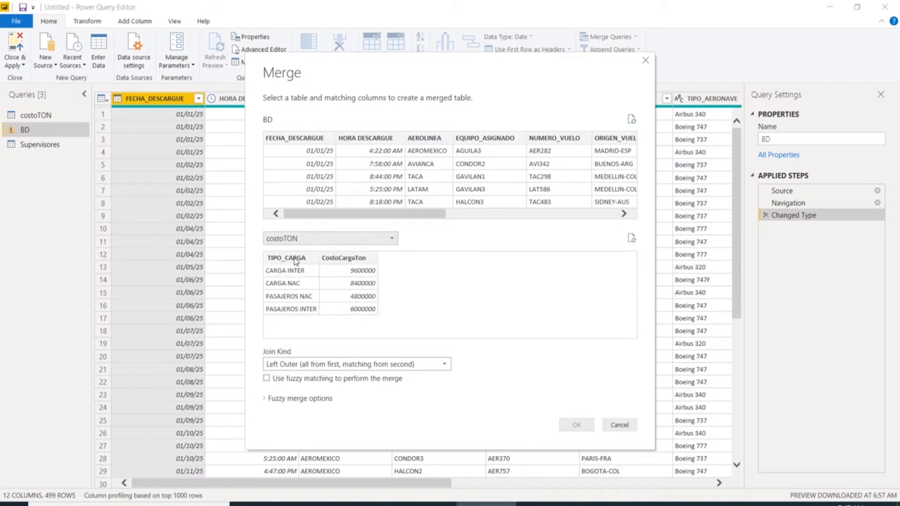
{"action": "left_click", "coordinate": [295, 261]}
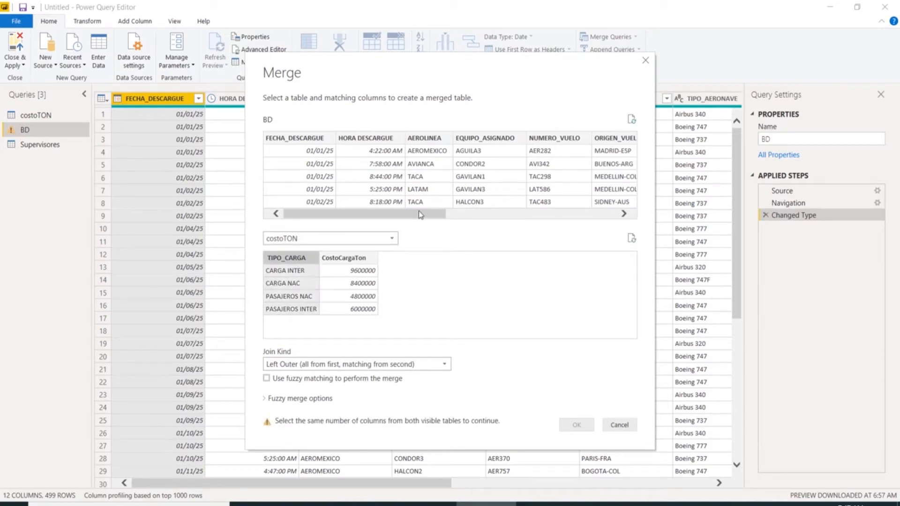
{"action": "left_click_drag", "start_coordinate": [420, 214], "coordinate": [609, 223]}
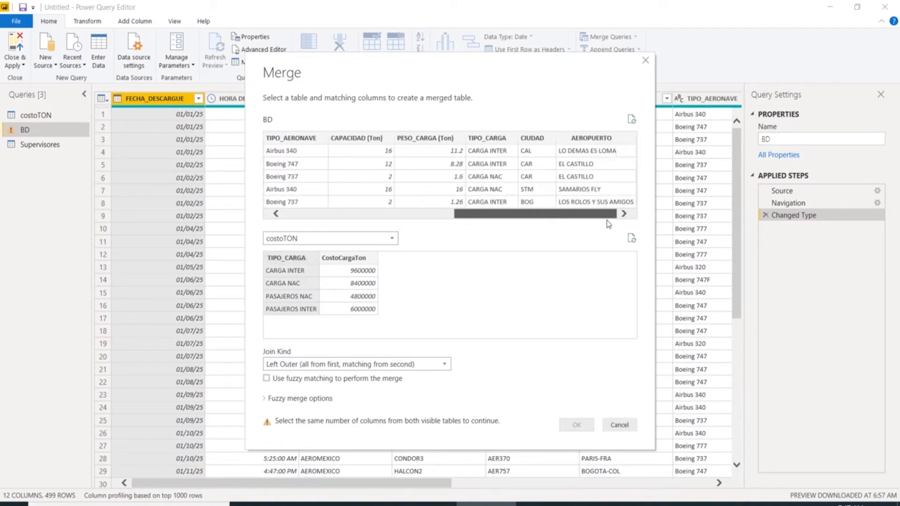
{"action": "left_click", "coordinate": [493, 141]}
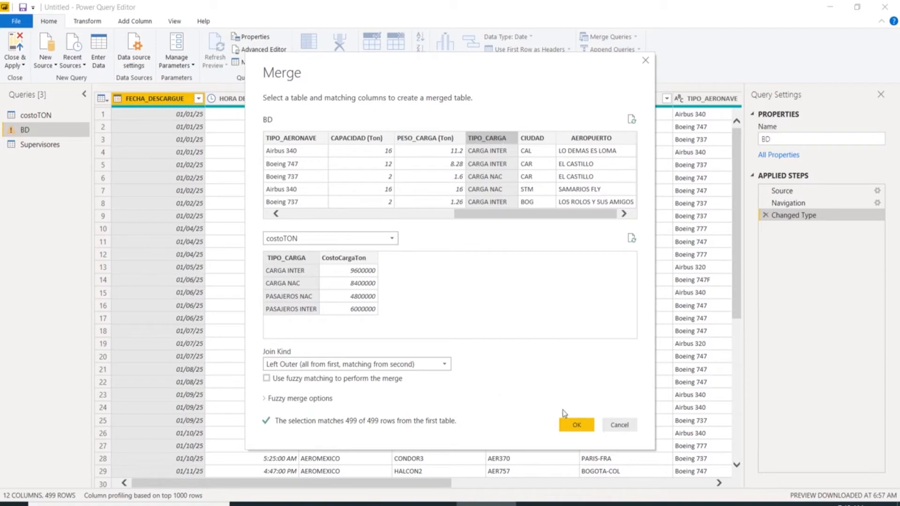
{"action": "left_click", "coordinate": [572, 424]}
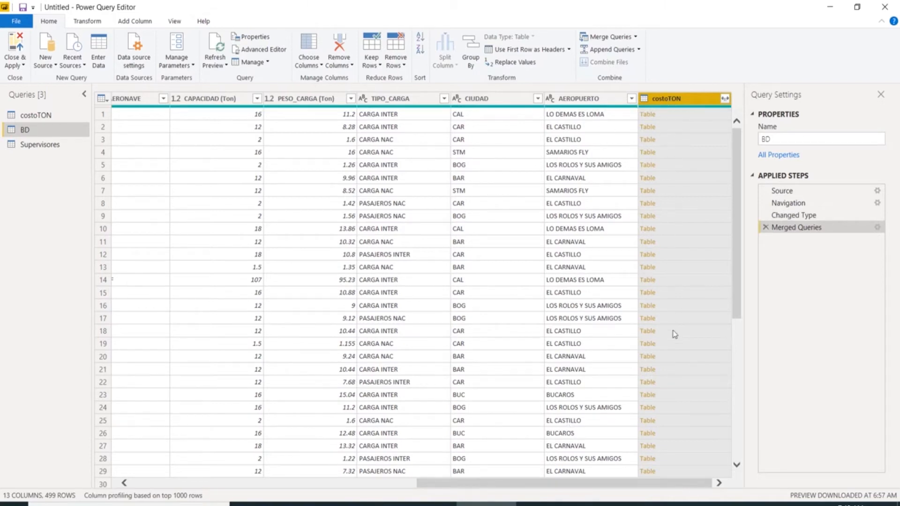
Expand the merged costoTON column to include only the CostoCargaTon field
{"action": "left_click", "coordinate": [725, 99]}
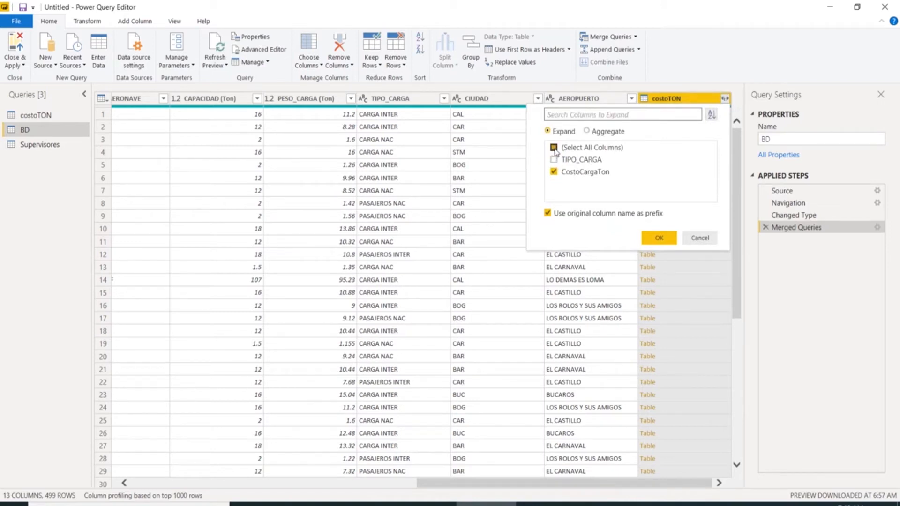
{"action": "left_click", "coordinate": [554, 148]}
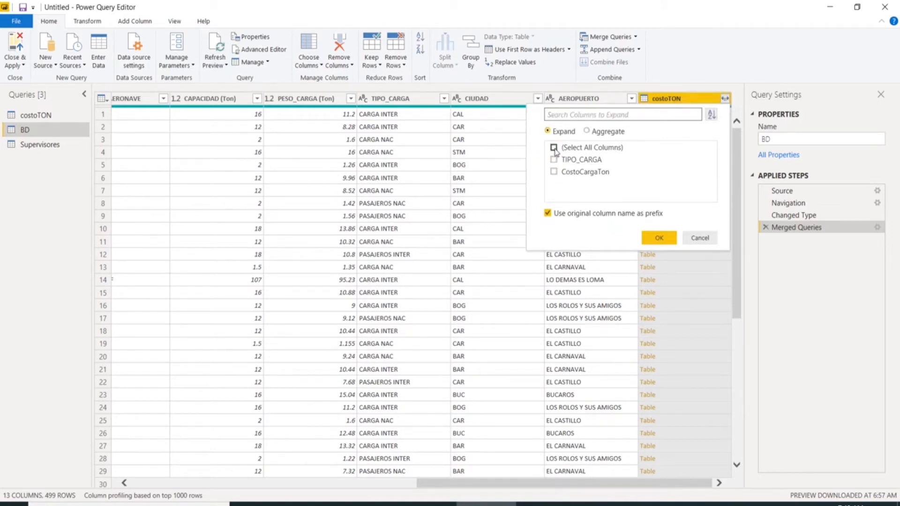
{"action": "left_click", "coordinate": [554, 172]}
{"action": "left_click", "coordinate": [659, 237]}
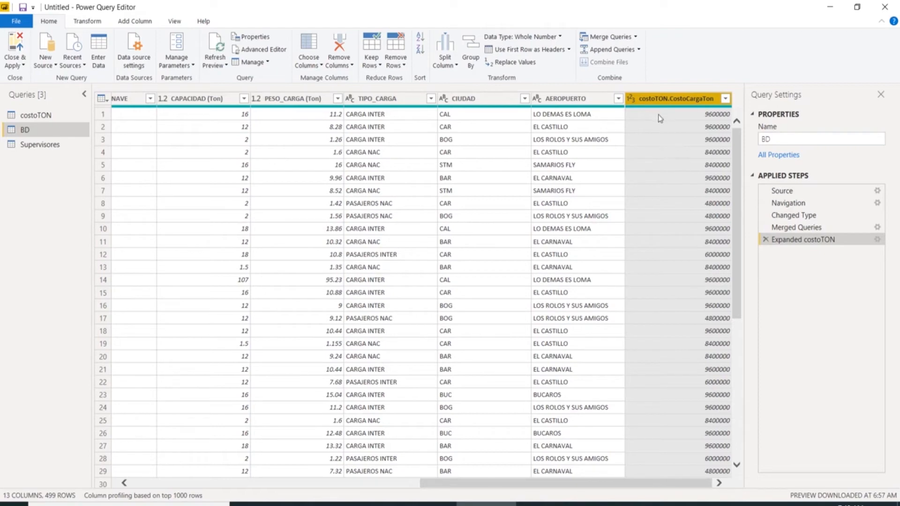
Rename the expanded cost column to CostoCargaTon by removing its table-name prefix
{"action": "double_click", "coordinate": [680, 101]}
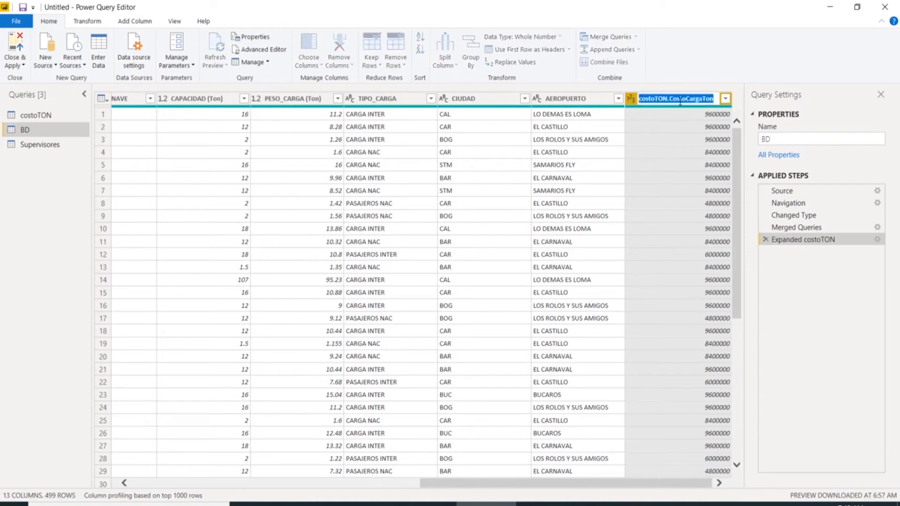
{"action": "left_click", "coordinate": [670, 99]}
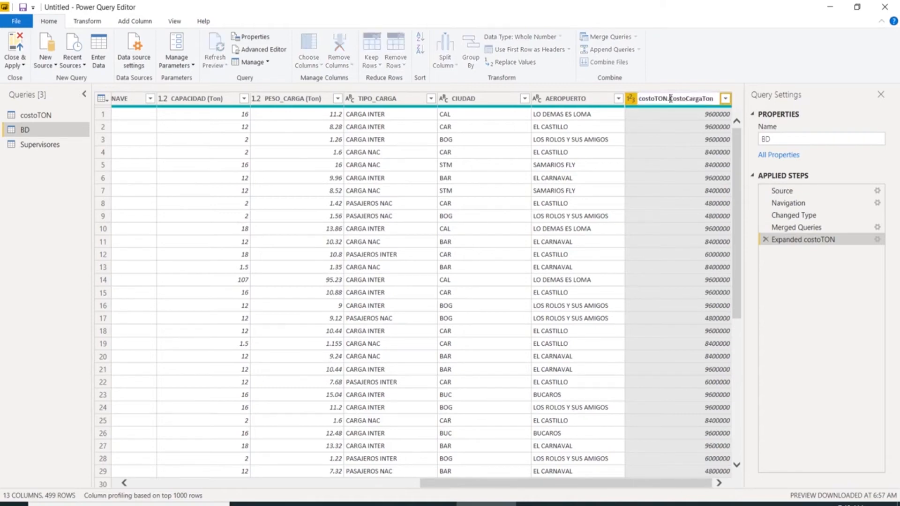
{"action": "key", "text": "BackSpace"}
{"action": "key", "text": "BackSpace"}
{"action": "key", "text": "BackSpace"}
{"action": "key", "text": "BackSpace"}
{"action": "key", "text": "BackSpace"}
{"action": "key", "text": "BackSpace"}
{"action": "key", "text": "BackSpace"}
{"action": "key", "text": "BackSpace"}
{"action": "key", "text": "BackSpace"}
{"action": "key", "text": "Return"}
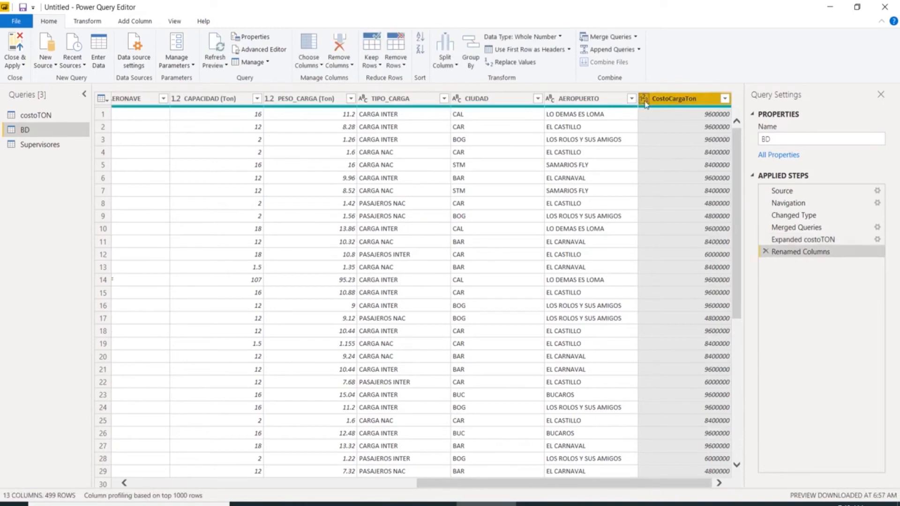
Convert CostoCargaTon to Whole Number with the Spanish (Colombia) locale, and close the query editor applying the changes
{"action": "left_click", "coordinate": [645, 99]}
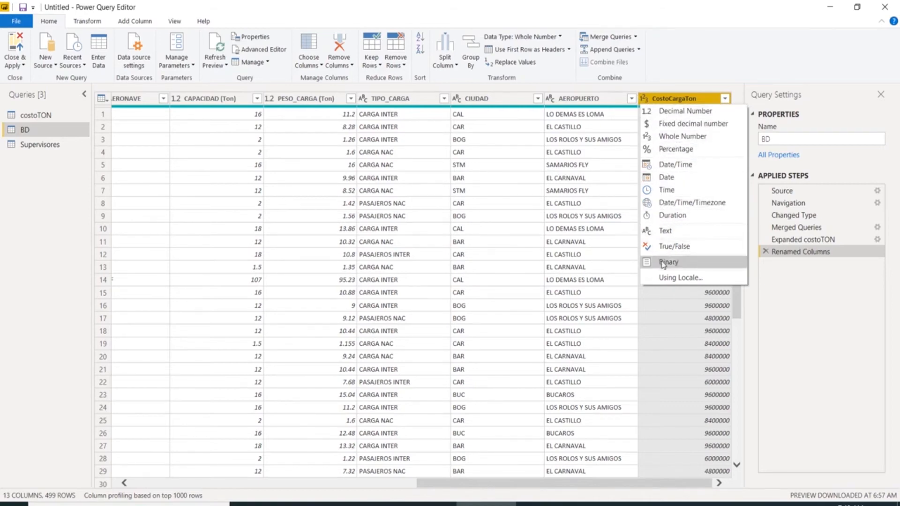
{"action": "left_click", "coordinate": [665, 277]}
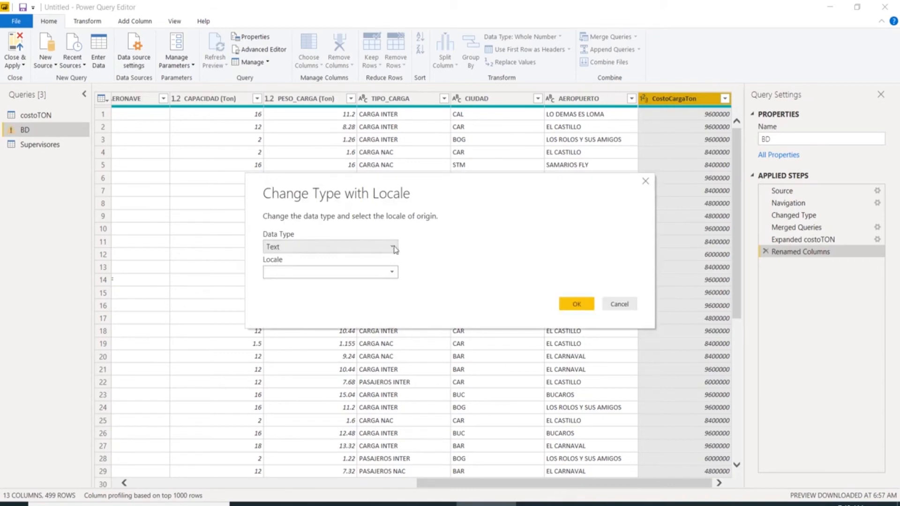
{"action": "left_click", "coordinate": [380, 250]}
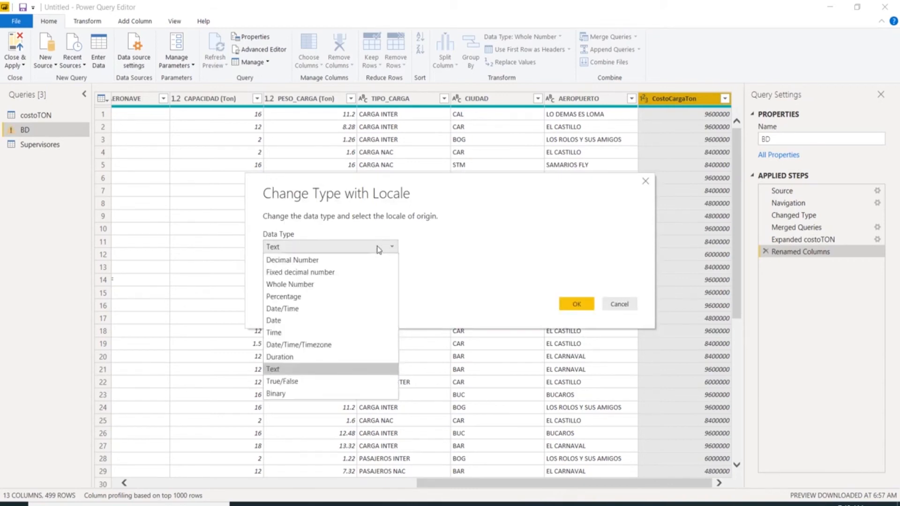
{"action": "left_click", "coordinate": [328, 286]}
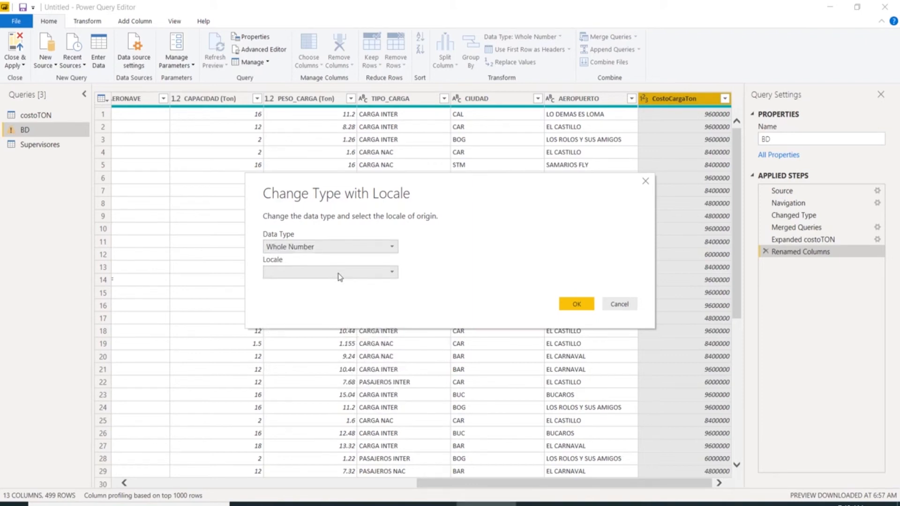
{"action": "left_click", "coordinate": [339, 276]}
{"action": "left_click_drag", "start_coordinate": [502, 51], "coordinate": [501, 71]}
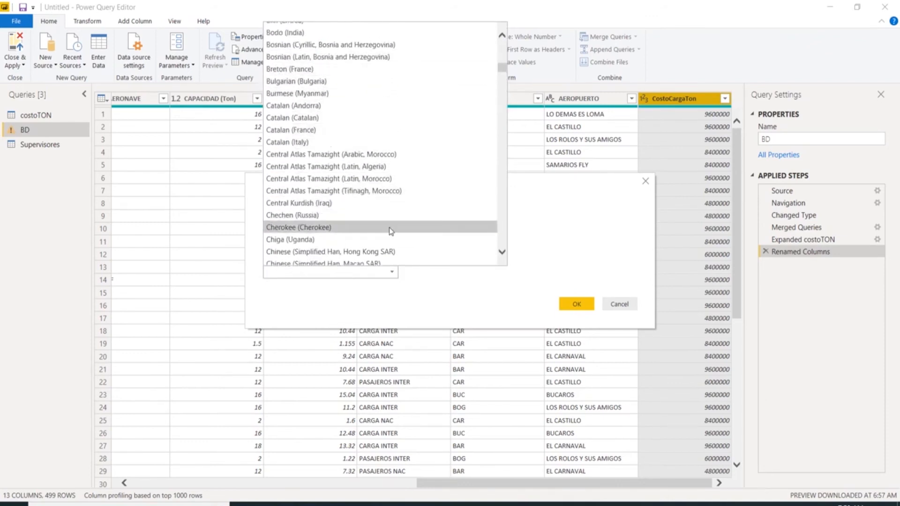
{"action": "left_click", "coordinate": [502, 251]}
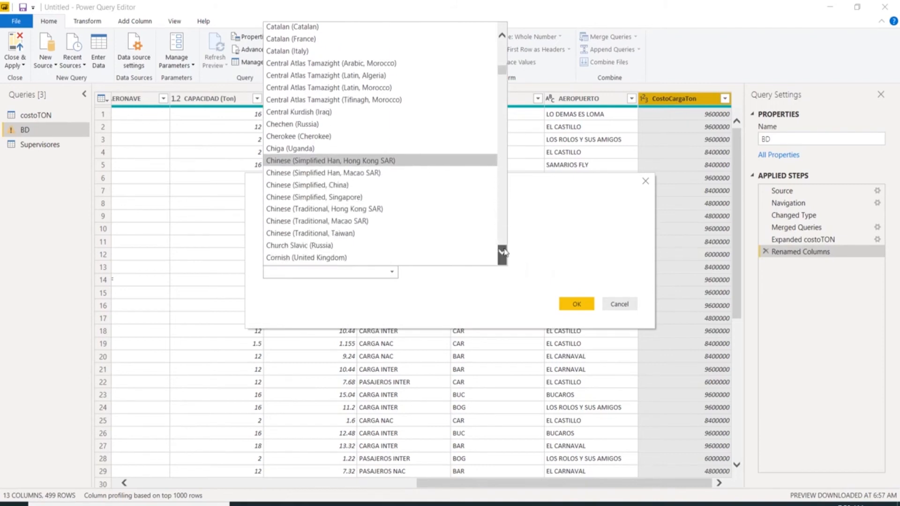
{"action": "left_click", "coordinate": [502, 252]}
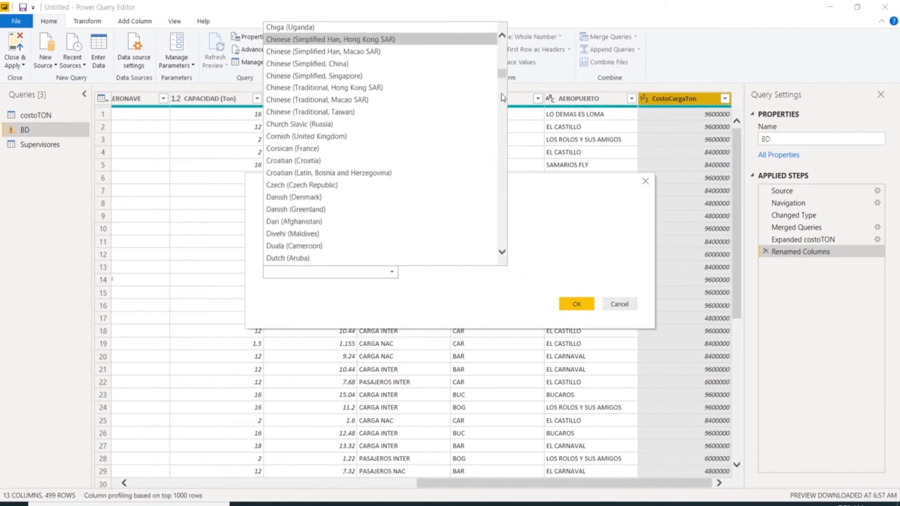
{"action": "left_click_drag", "start_coordinate": [503, 79], "coordinate": [502, 225]}
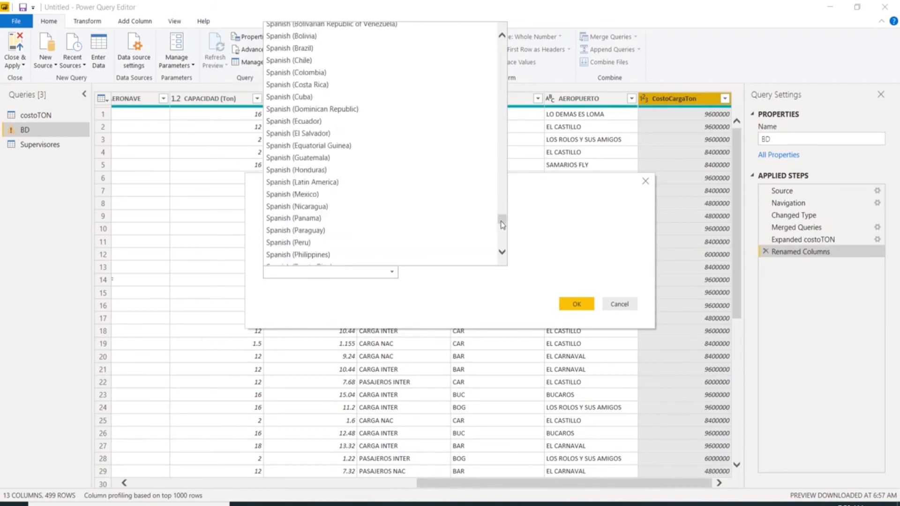
{"action": "left_click", "coordinate": [321, 75]}
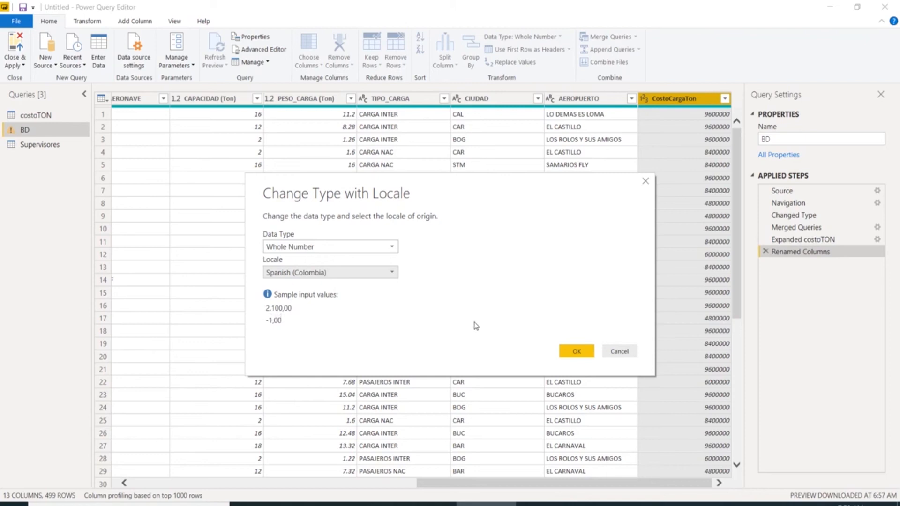
{"action": "left_click", "coordinate": [582, 357]}
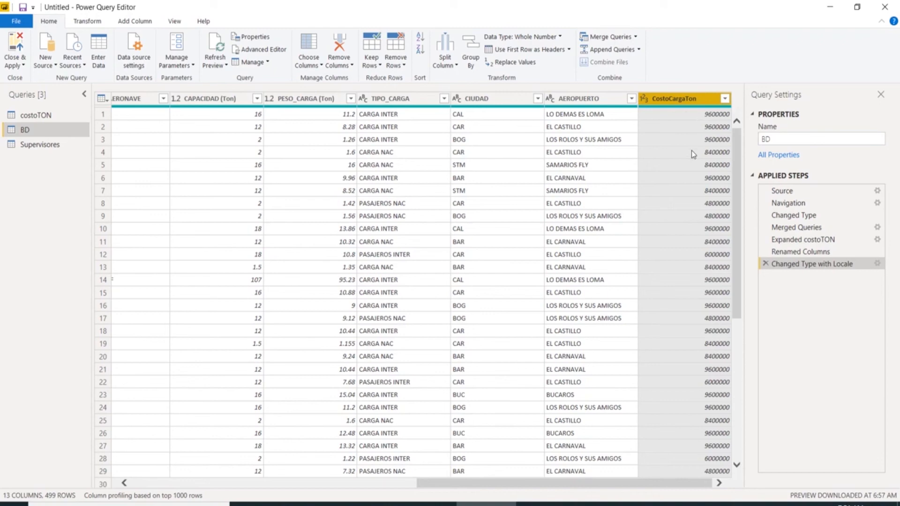
{"action": "left_click", "coordinate": [18, 47]}
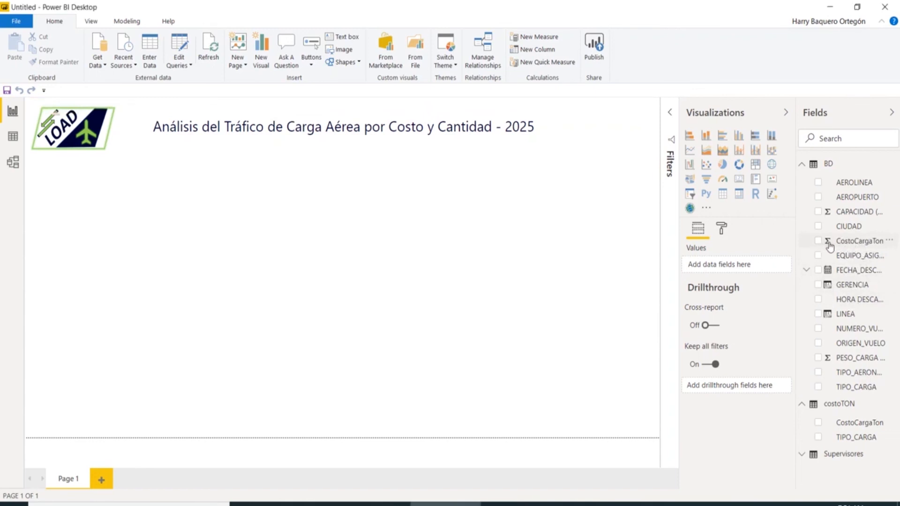
Create a clustered column chart on the report page showing BD's CostoCargaTon by GERENCIA
{"action": "left_click", "coordinate": [866, 245]}
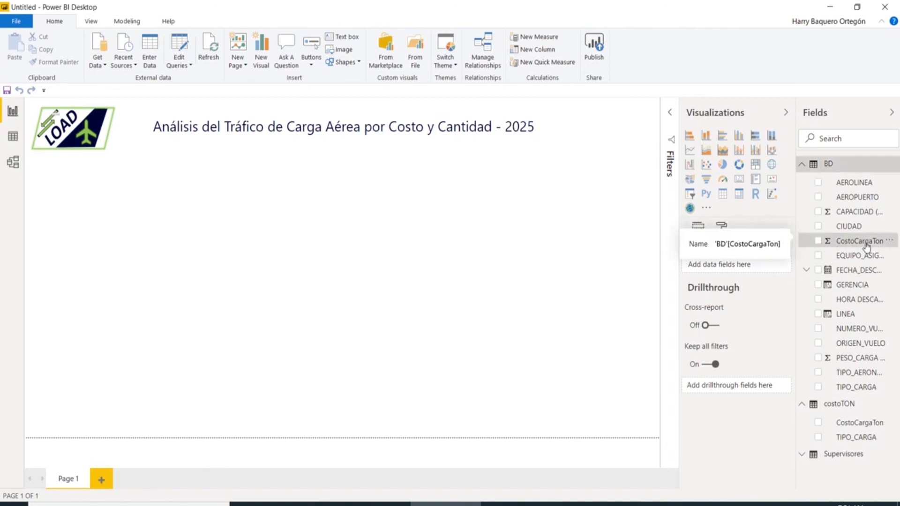
{"action": "left_click_drag", "start_coordinate": [866, 245], "coordinate": [358, 247]}
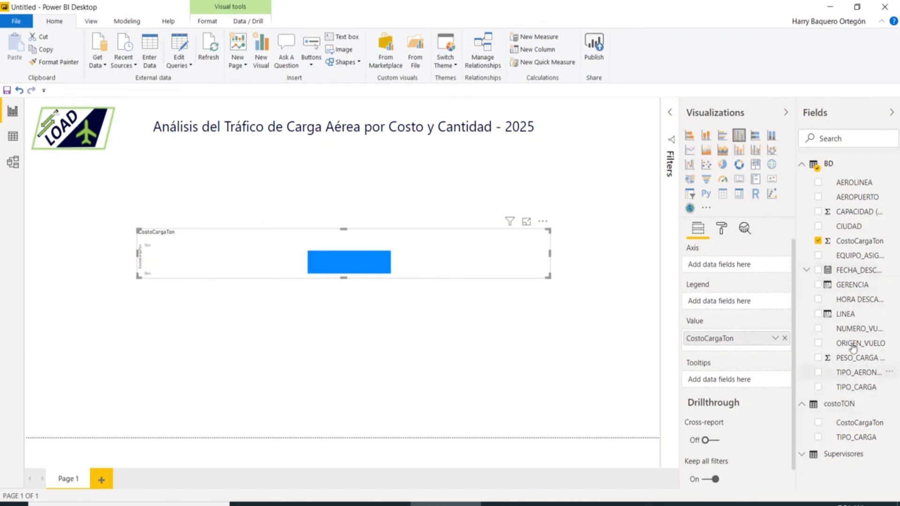
{"action": "left_click_drag", "start_coordinate": [852, 286], "coordinate": [307, 263]}
{"action": "mouse_move", "coordinate": [306, 263]}
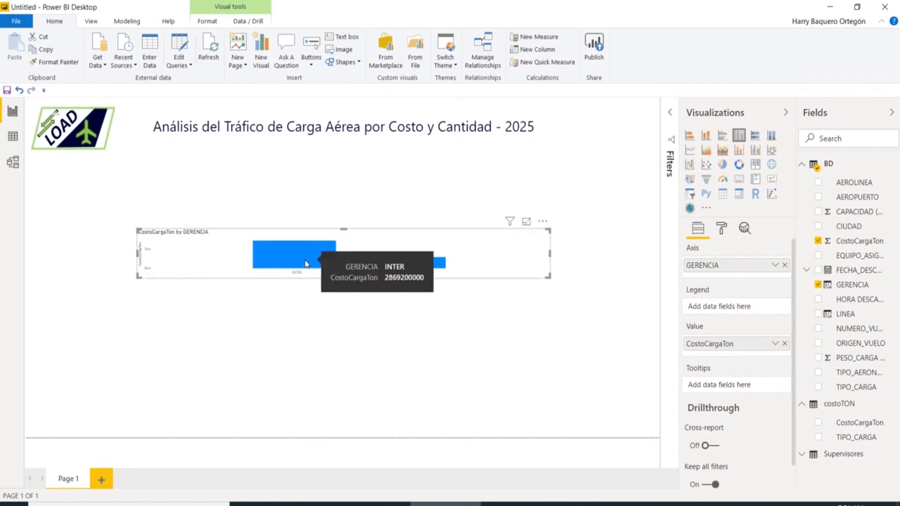